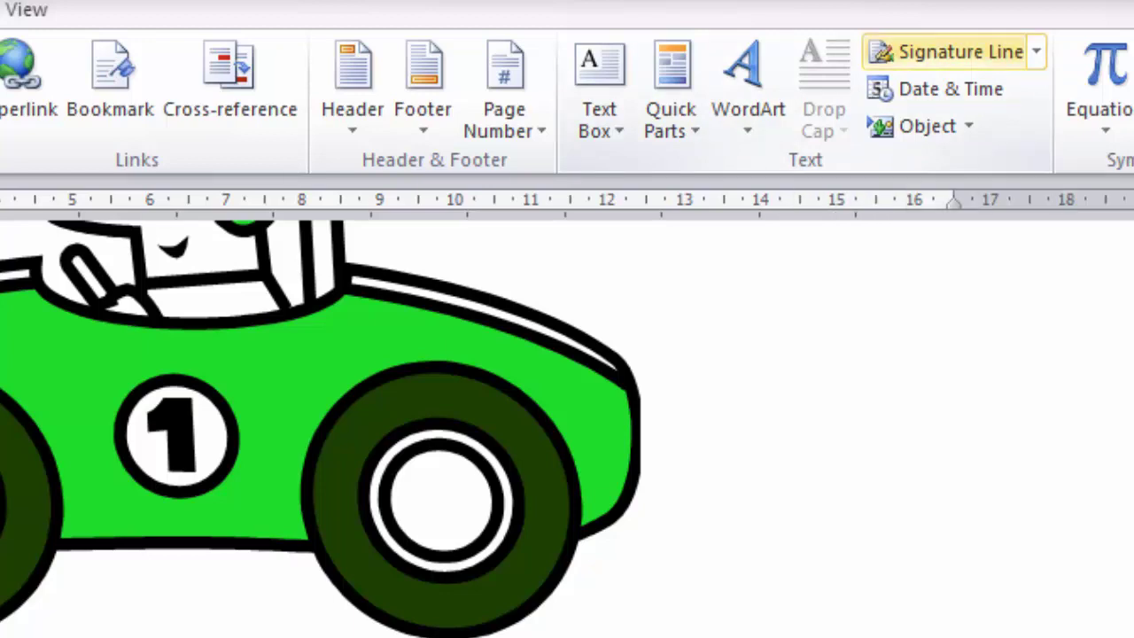
- Insert the date and time as 7/26/2020 11:50 PM after the PDF link and move it onto its own line
{"action": "left_click", "coordinate": [1035, 51]}
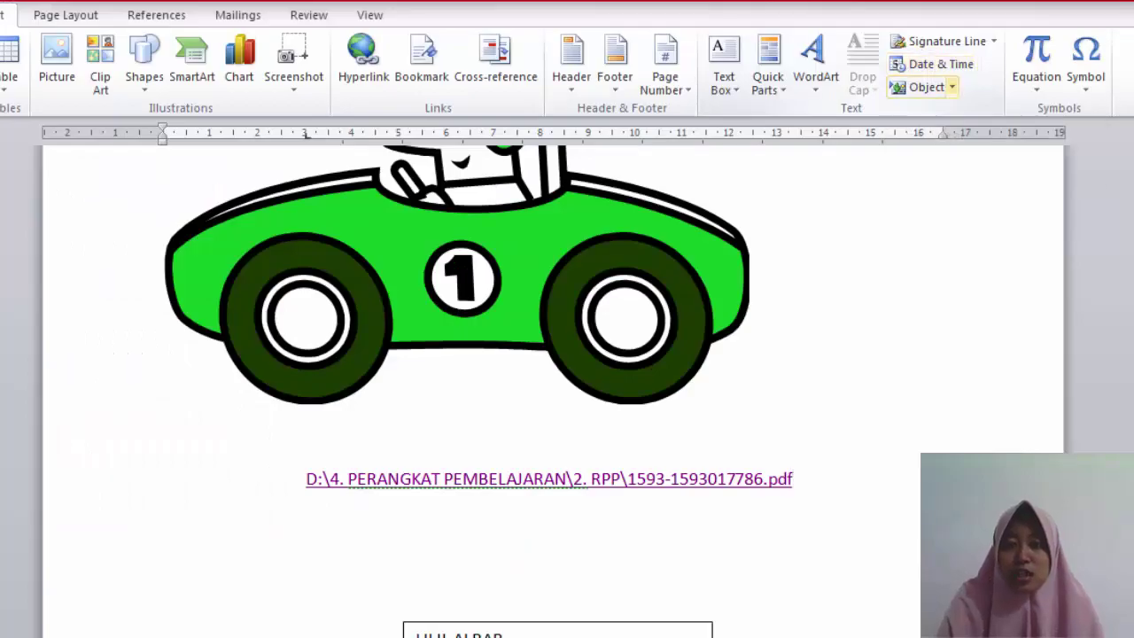
{"action": "left_click", "coordinate": [939, 64]}
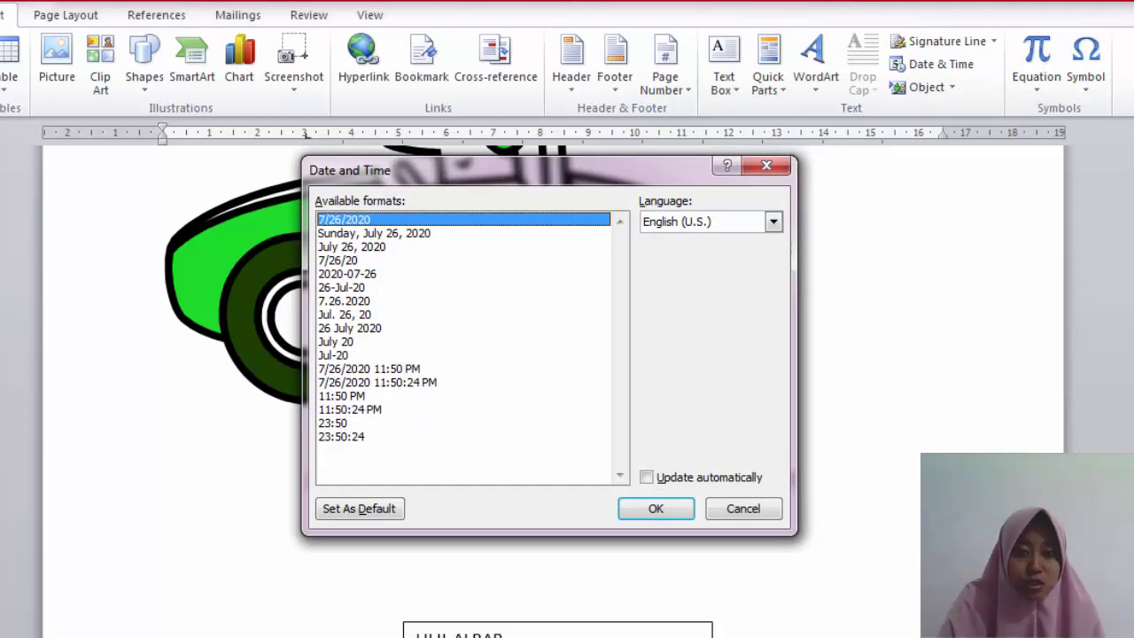
{"action": "left_click", "coordinate": [368, 368]}
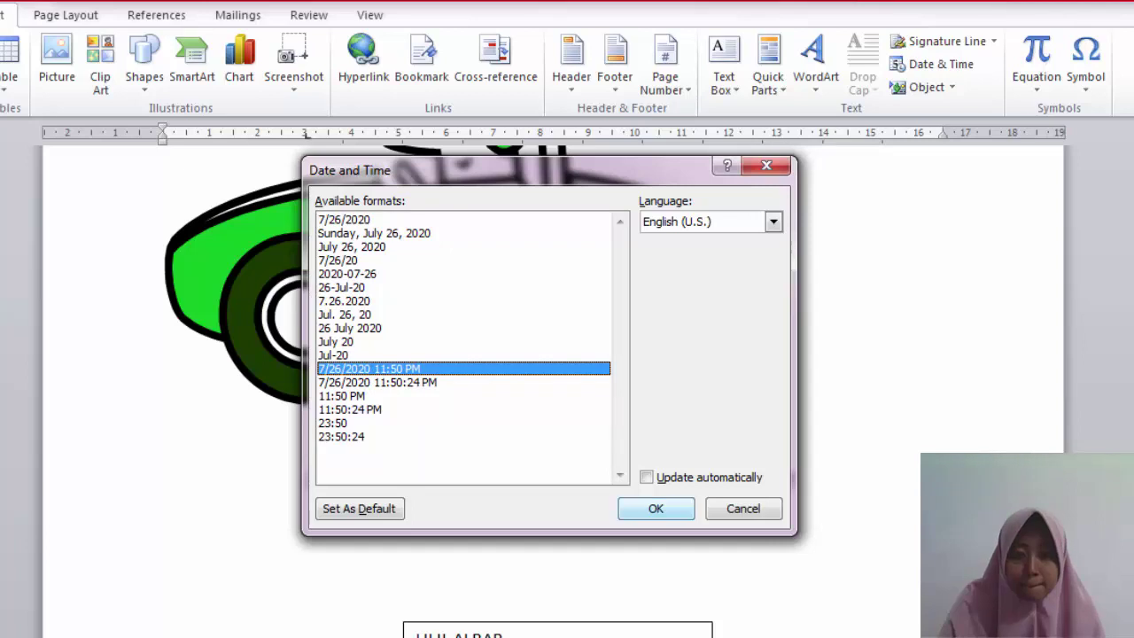
{"action": "key", "text": "Return"}
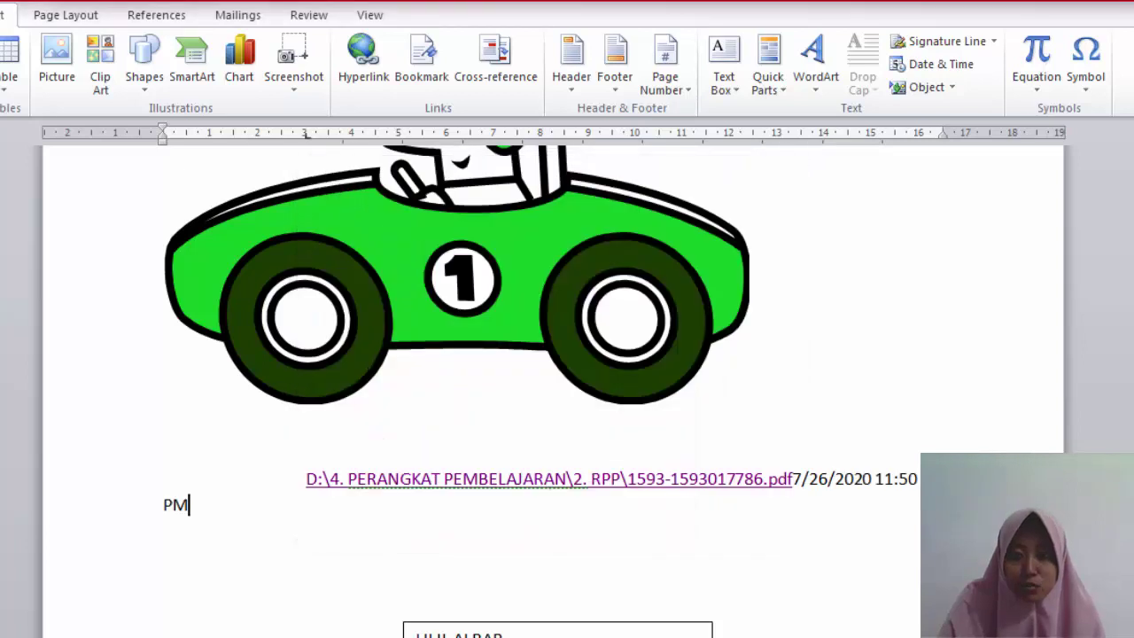
{"action": "left_click", "coordinate": [793, 479]}
{"action": "key", "text": "Return"}
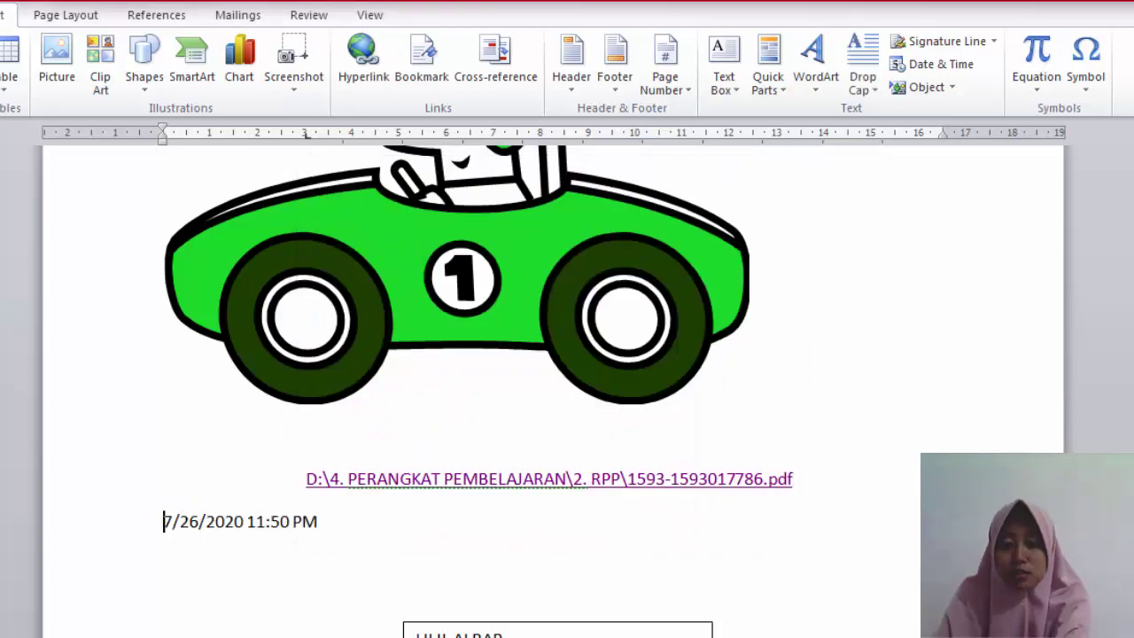
- Format the date and time line in Times New Roman at size 48
{"action": "key", "text": "shift+Up"}
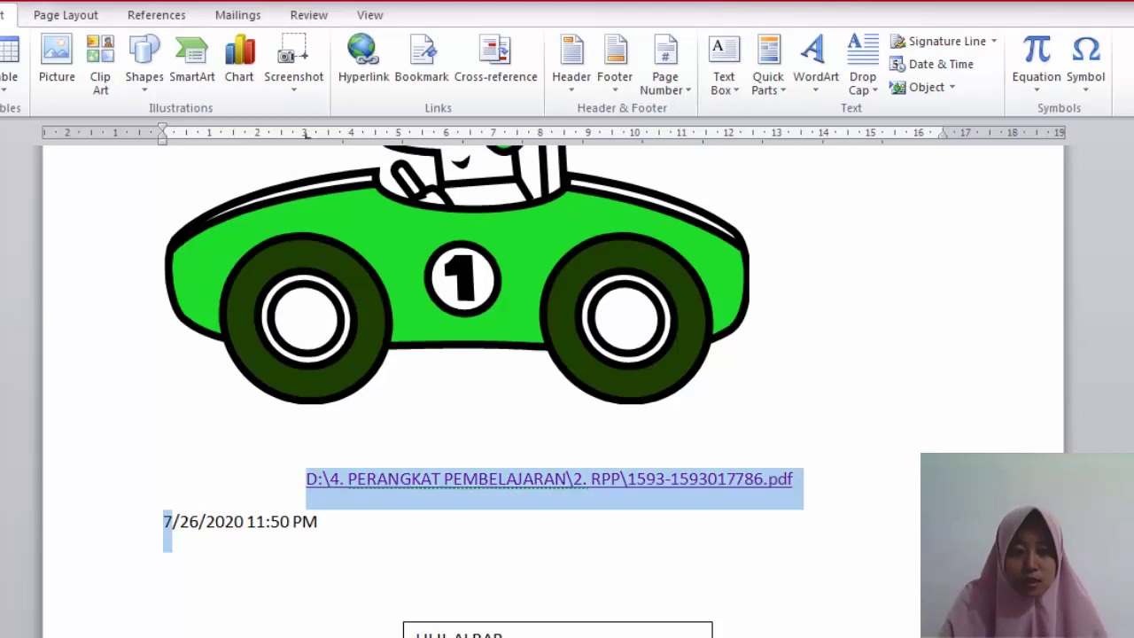
{"action": "key", "text": "shift+Down"}
{"action": "key", "text": "shift+Down"}
{"action": "left_click", "coordinate": [0, 15]}
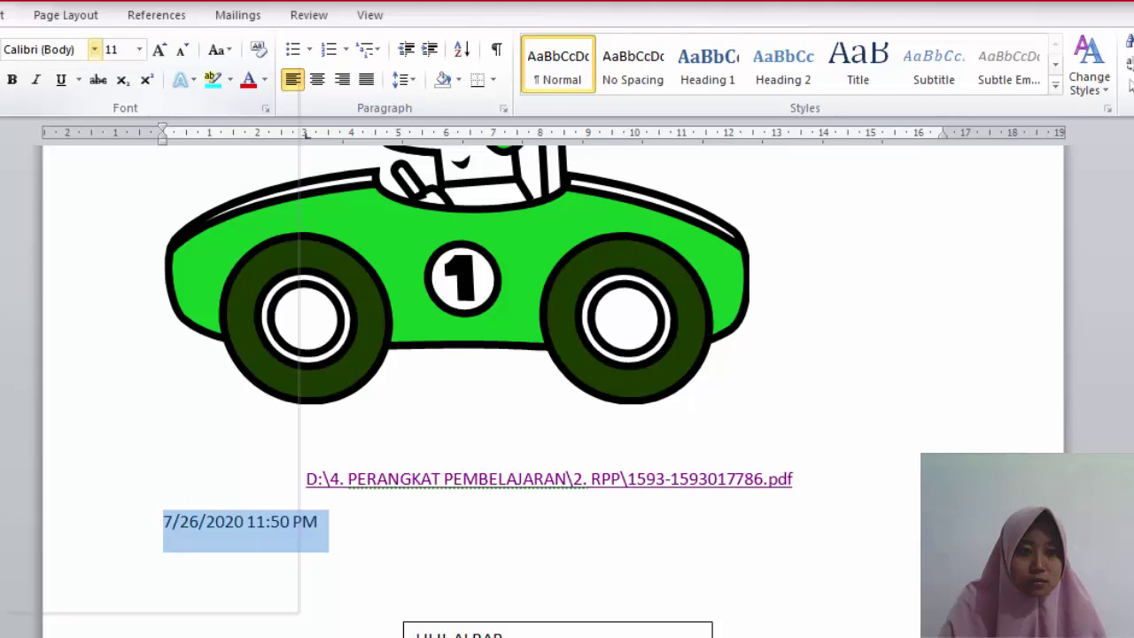
{"action": "left_click", "coordinate": [94, 49]}
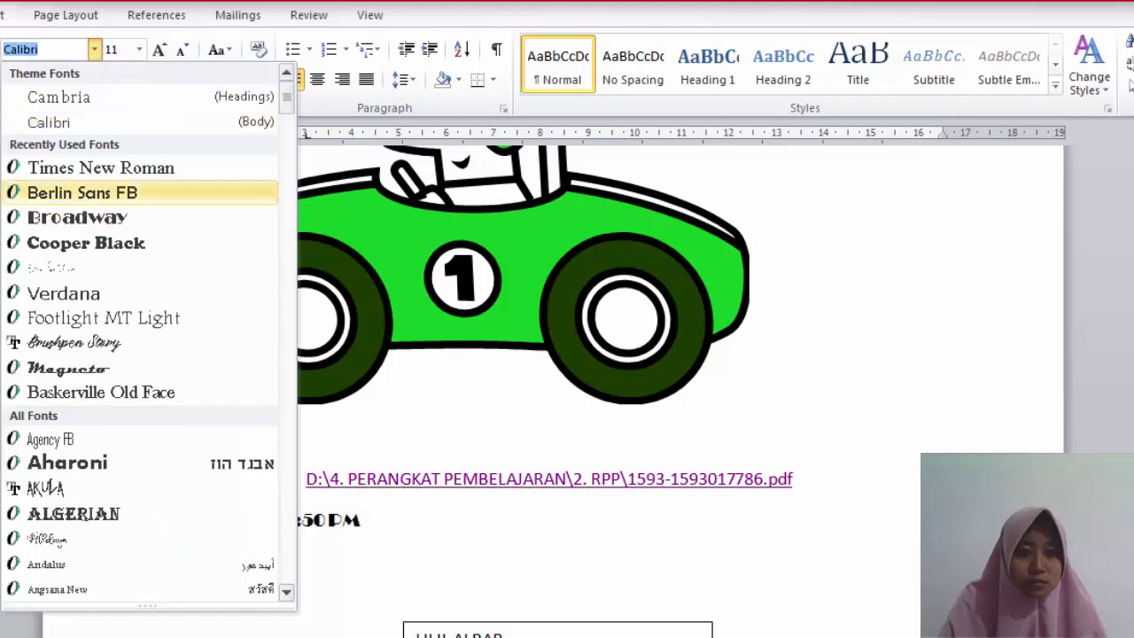
{"action": "left_click", "coordinate": [101, 168]}
{"action": "left_click", "coordinate": [139, 50]}
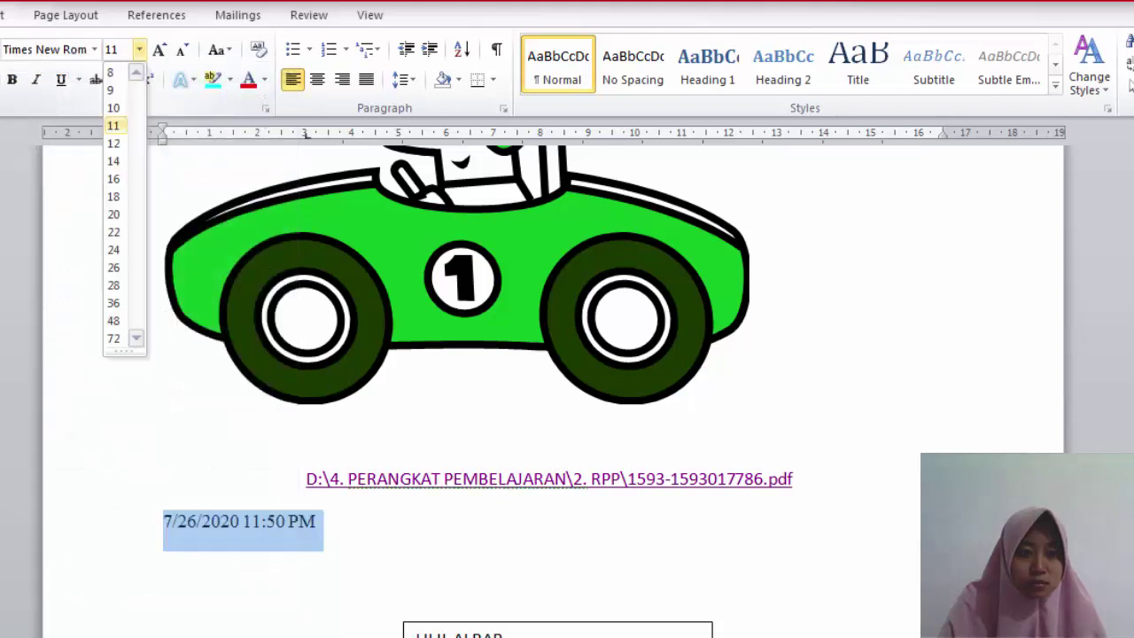
{"action": "left_click", "coordinate": [113, 320]}
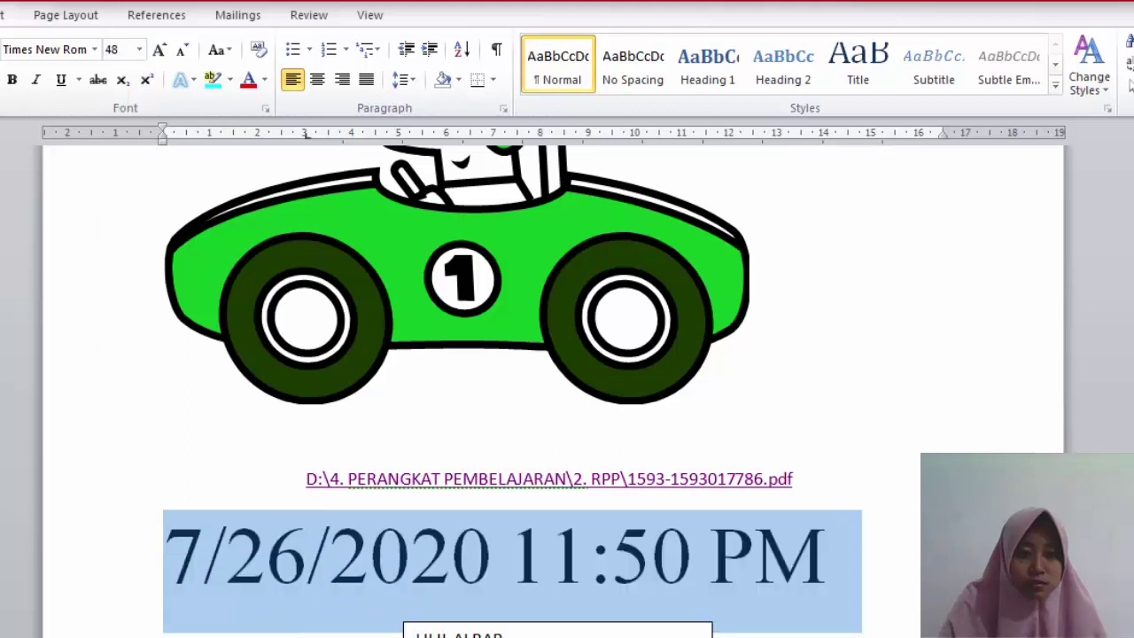
{"action": "left_click", "coordinate": [756, 557]}
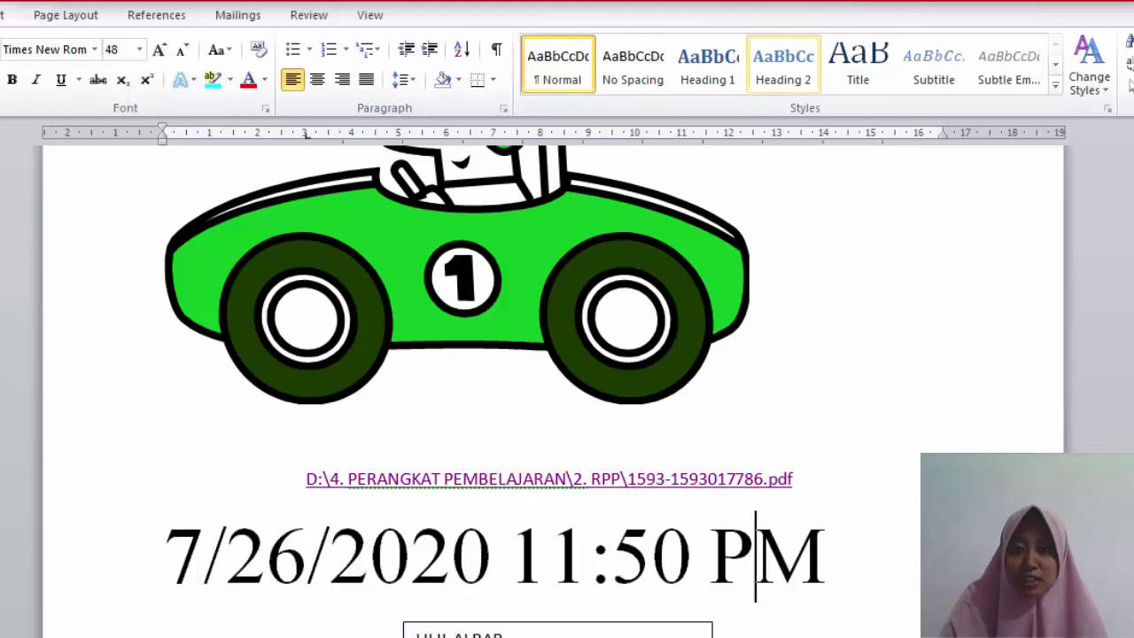
- Insert a Microsoft Equation 3.0 object between the P and M of the date line
{"action": "left_click", "coordinate": [3, 15]}
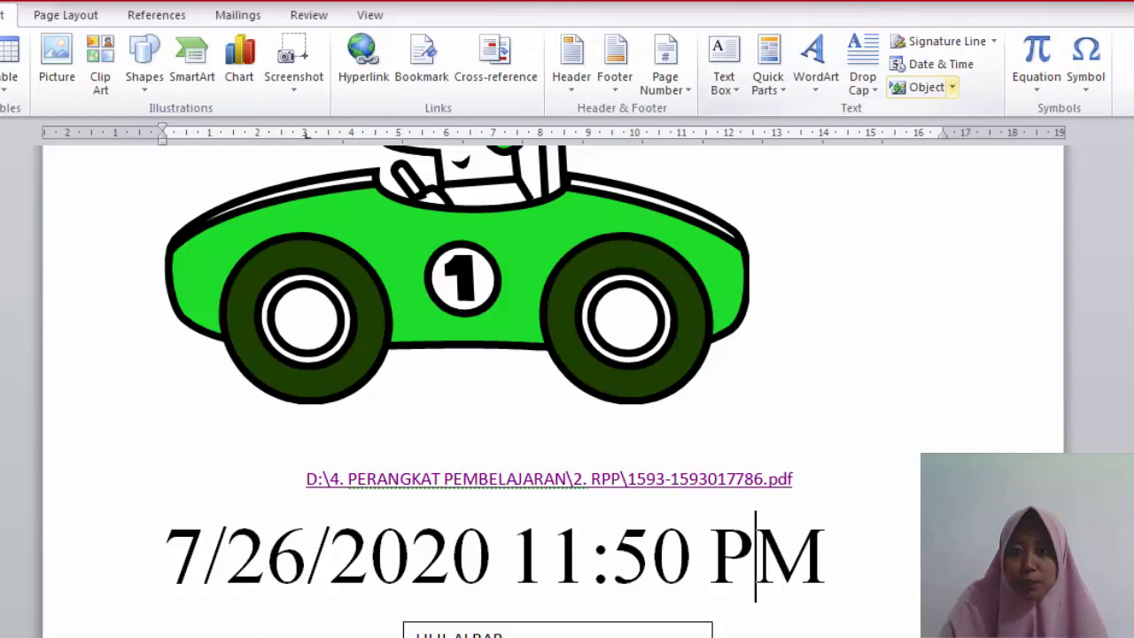
{"action": "left_click", "coordinate": [926, 87]}
{"action": "left_click", "coordinate": [944, 112]}
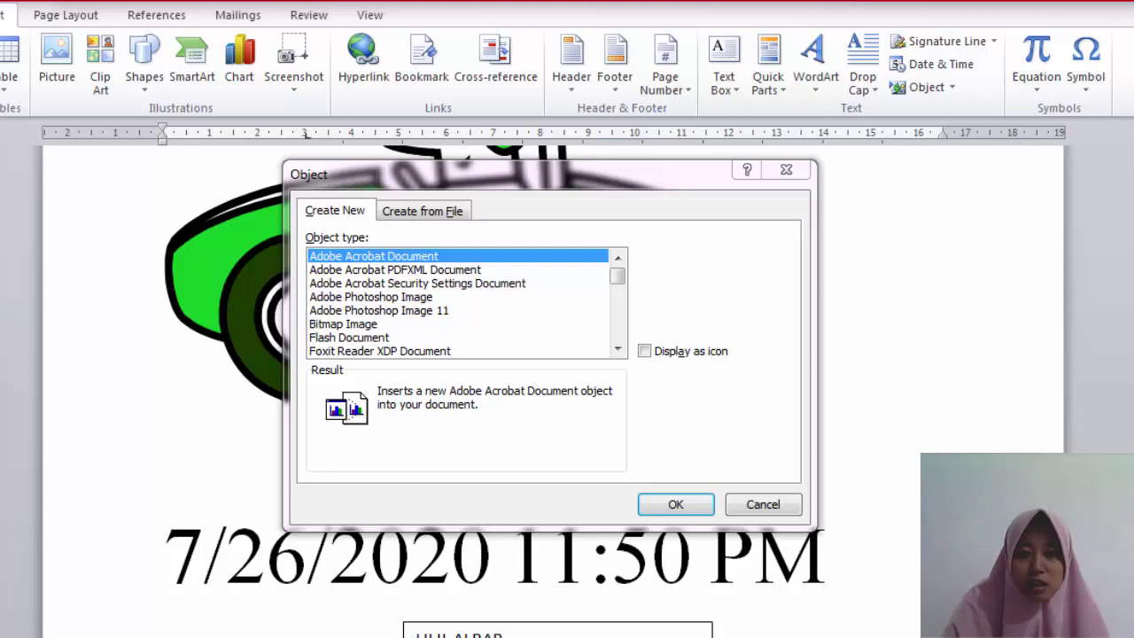
{"action": "scroll", "coordinate": [461, 303], "scroll_direction": "down", "scroll_amount": 7}
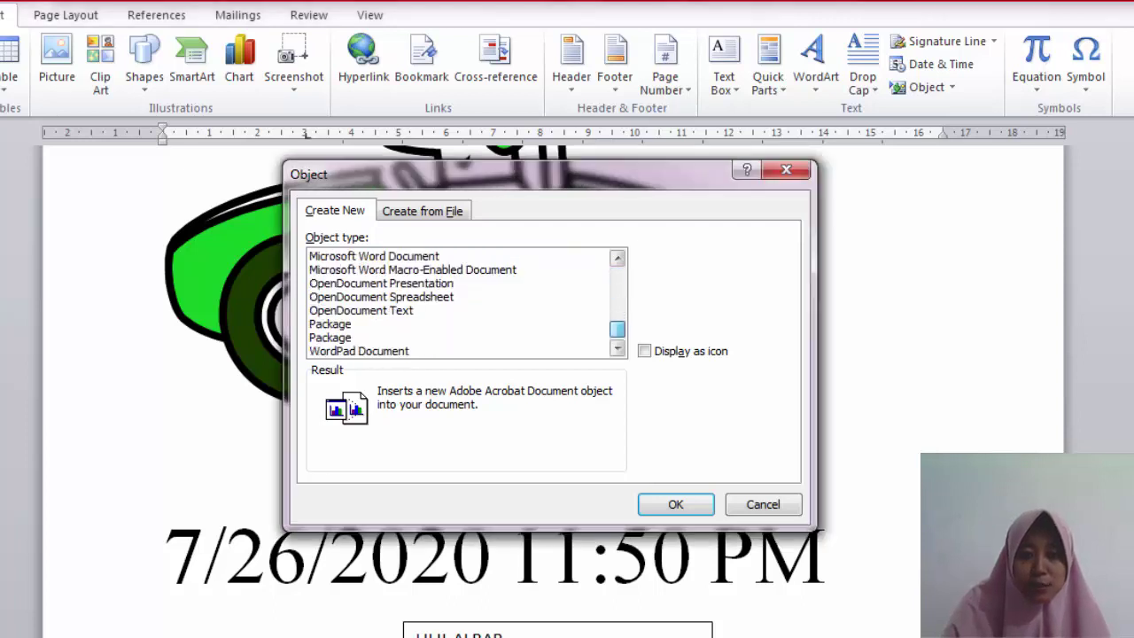
{"action": "scroll", "coordinate": [460, 303], "scroll_direction": "up", "scroll_amount": 7}
{"action": "scroll", "coordinate": [460, 303], "scroll_direction": "down", "scroll_amount": 5}
{"action": "scroll", "coordinate": [460, 303], "scroll_direction": "up", "scroll_amount": 6}
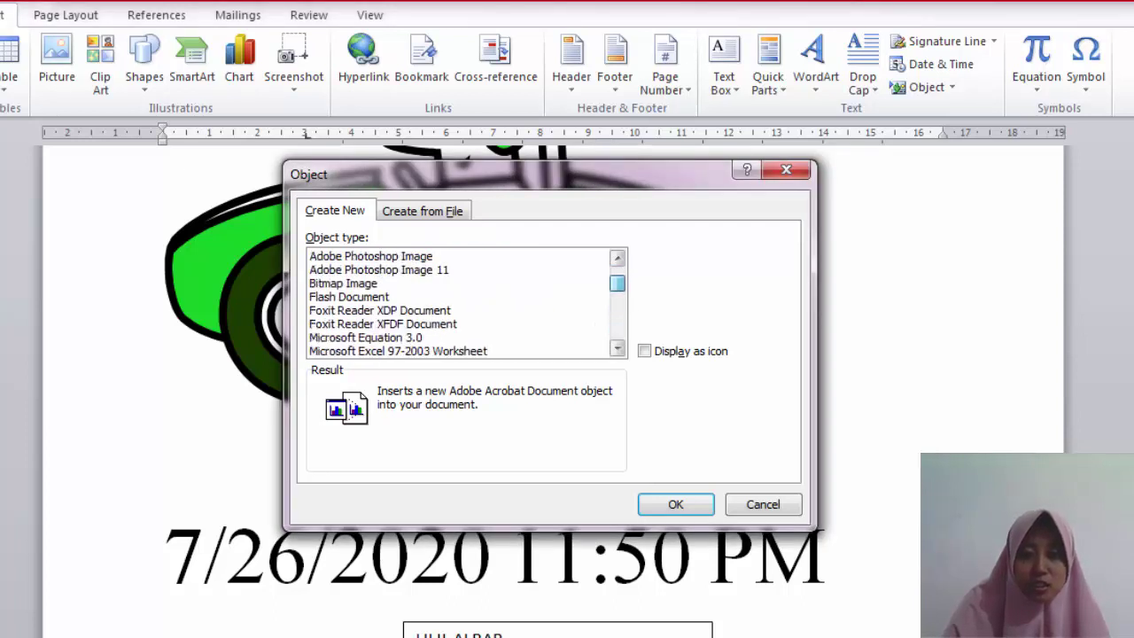
{"action": "scroll", "coordinate": [461, 303], "scroll_direction": "down", "scroll_amount": 2}
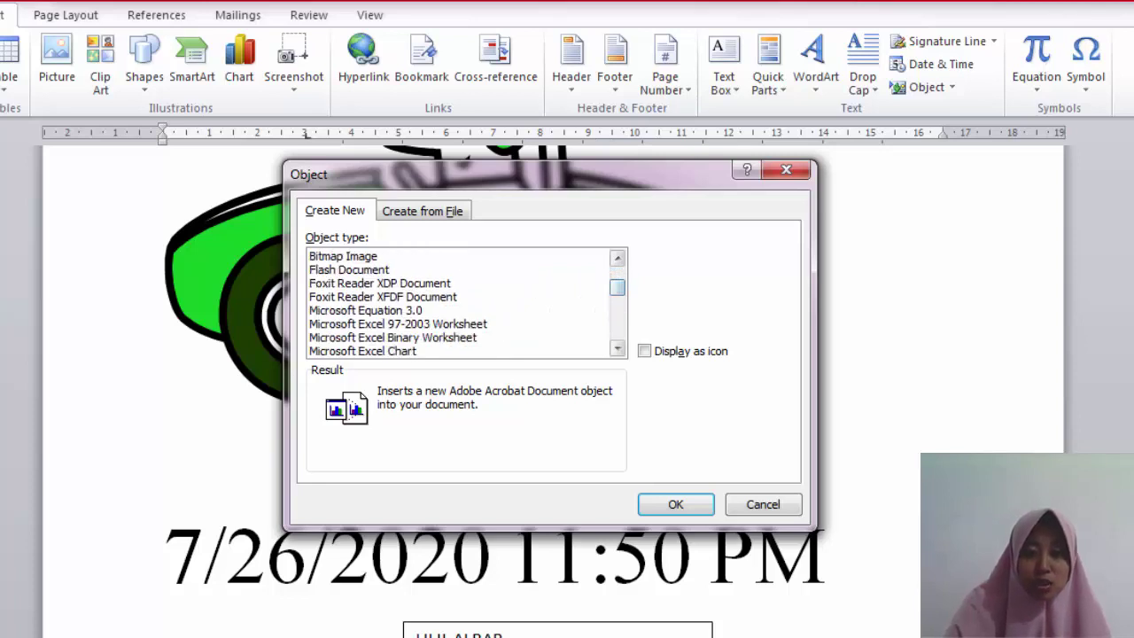
{"action": "left_click", "coordinate": [366, 310]}
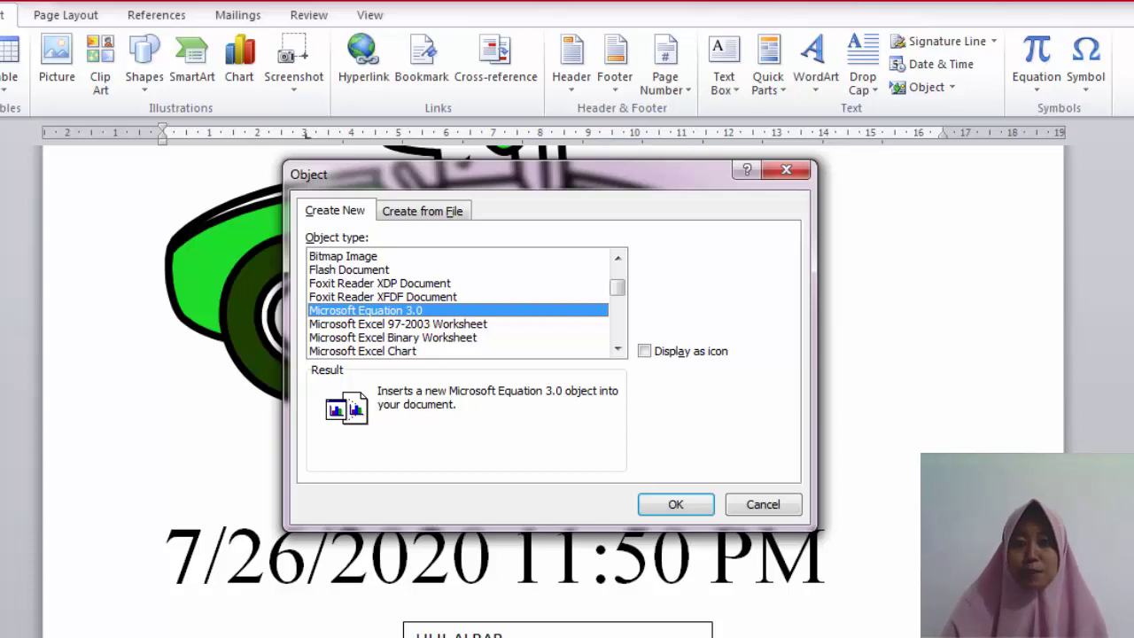
{"action": "left_click", "coordinate": [675, 504]}
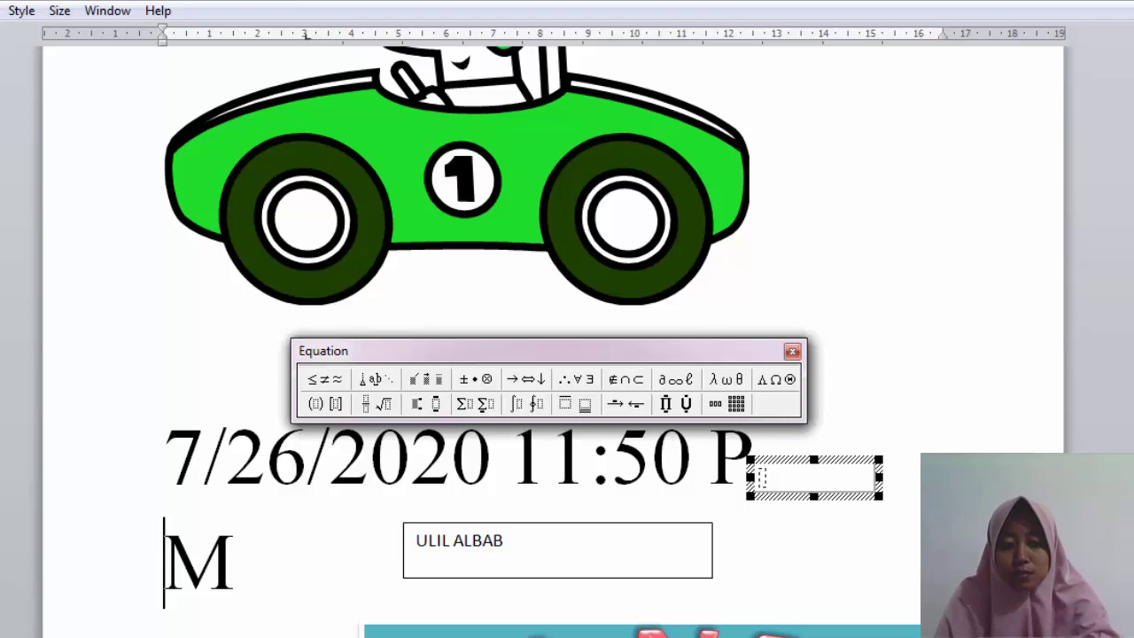
- Enter W with a superscript 2 in the equation object and return to the document text
{"action": "type", "text": "W"}
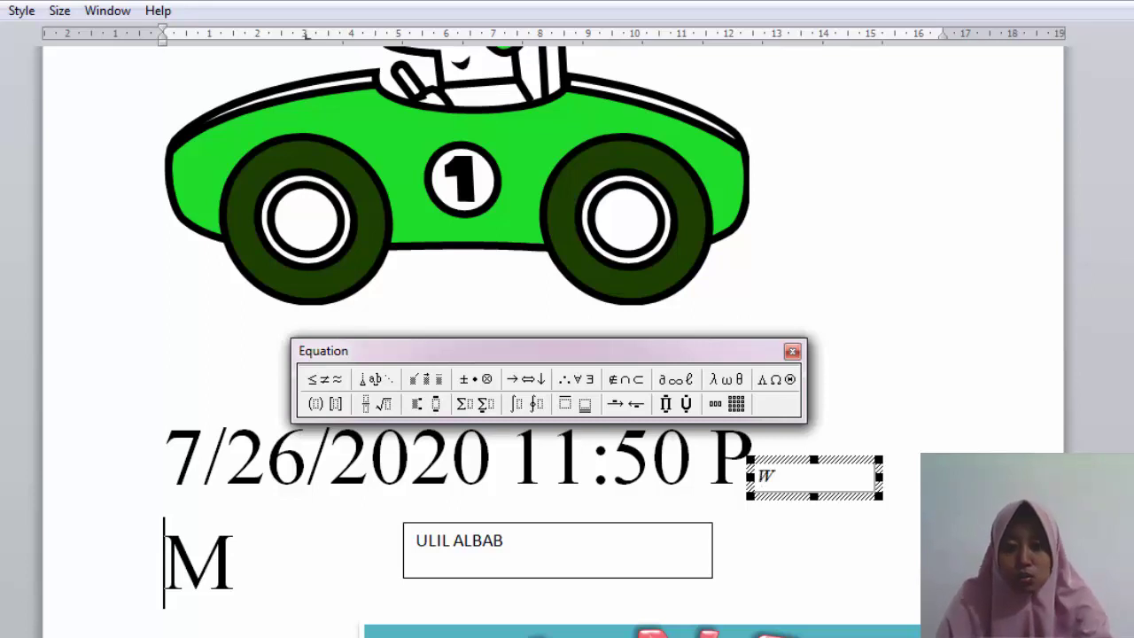
{"action": "left_click", "coordinate": [425, 403]}
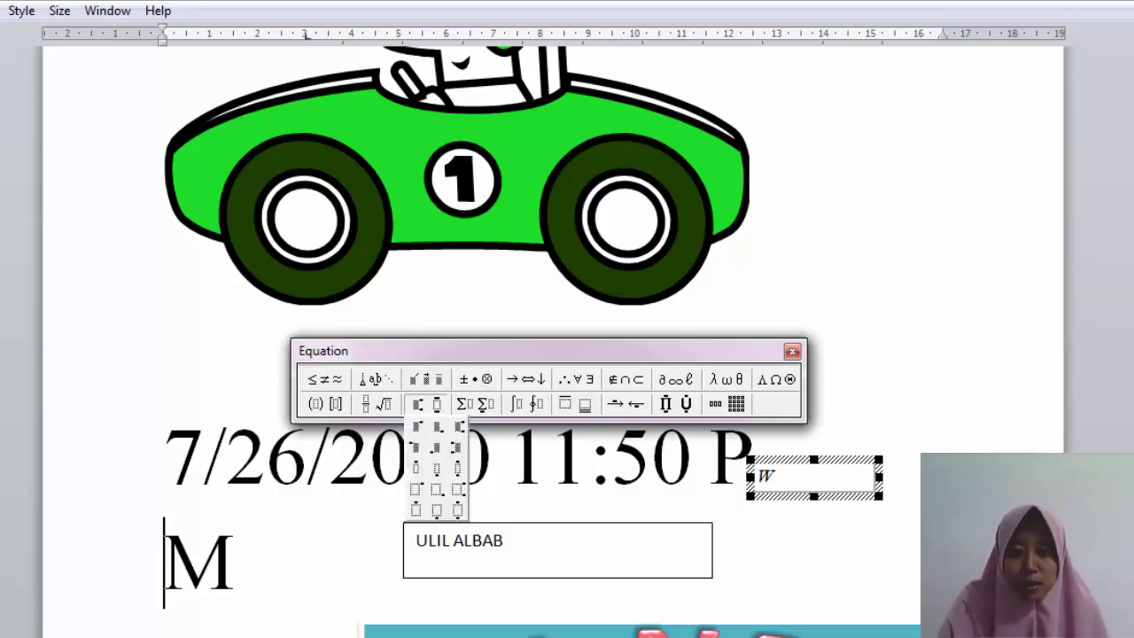
{"action": "left_click", "coordinate": [416, 427]}
{"action": "type", "text": "2"}
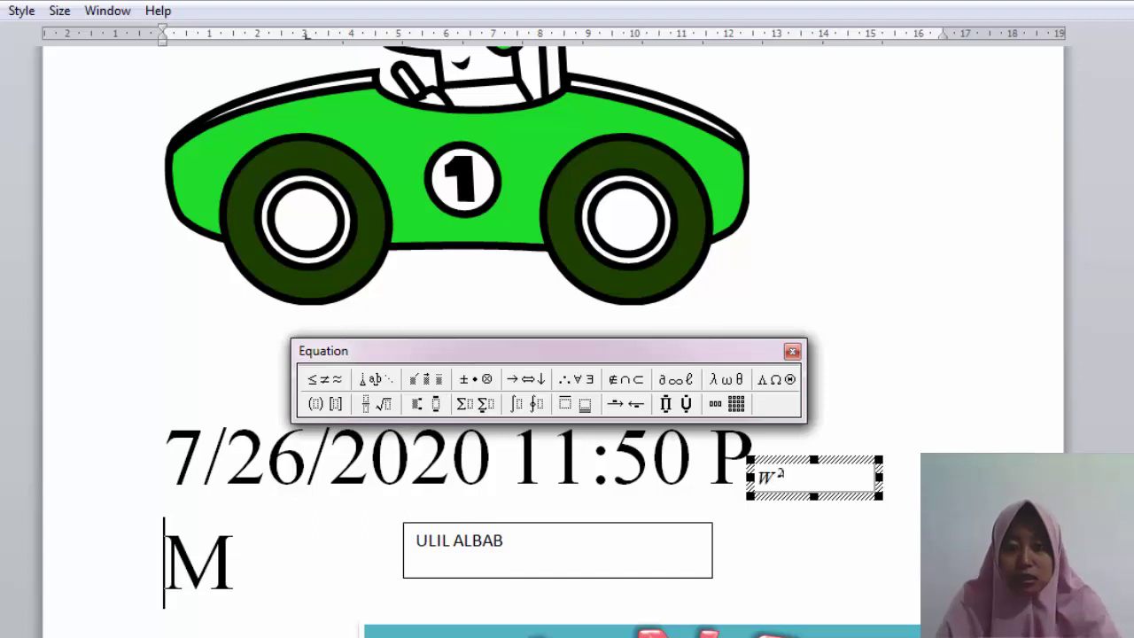
{"action": "left_click", "coordinate": [235, 563]}
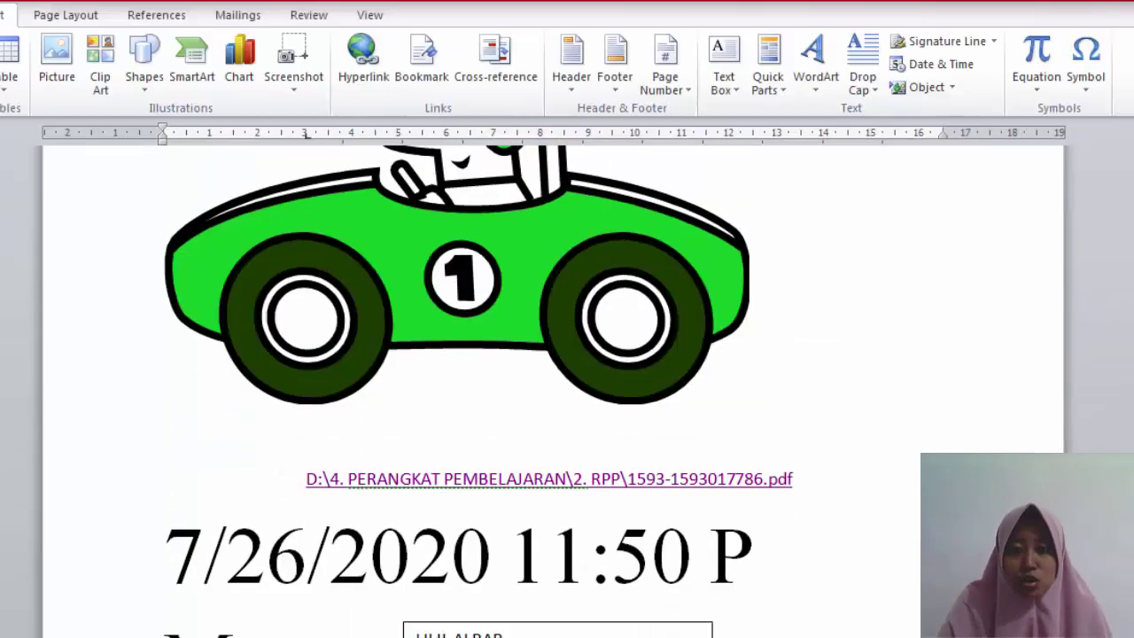
- Delete the W² equation object from the date line
{"action": "scroll", "coordinate": [550, 390], "scroll_direction": "down", "scroll_amount": 2}
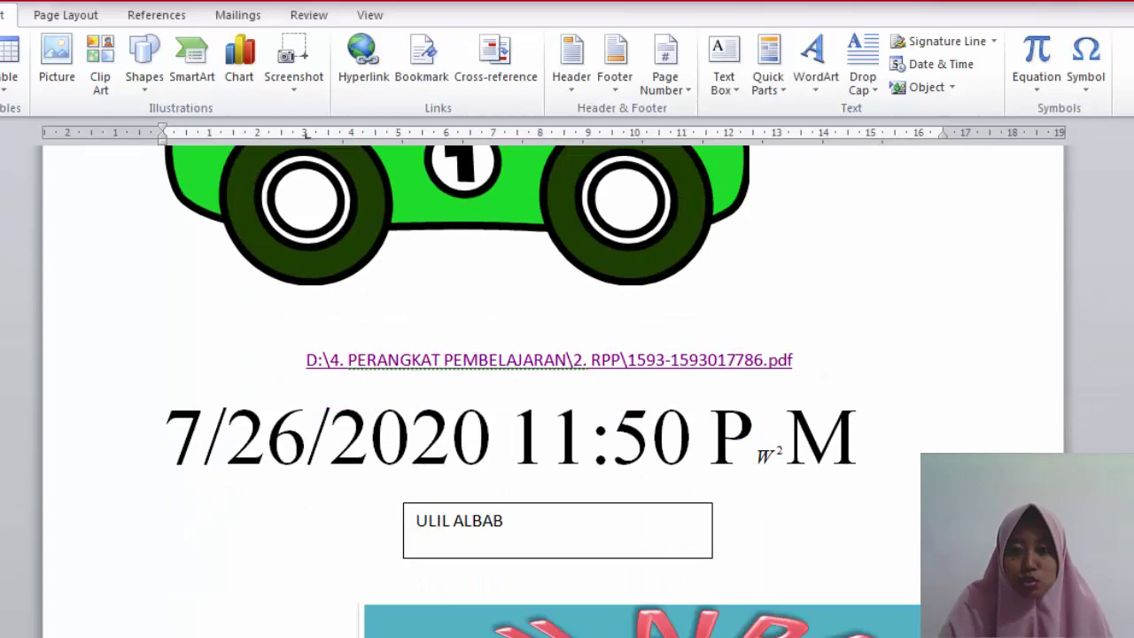
{"action": "left_click", "coordinate": [769, 454]}
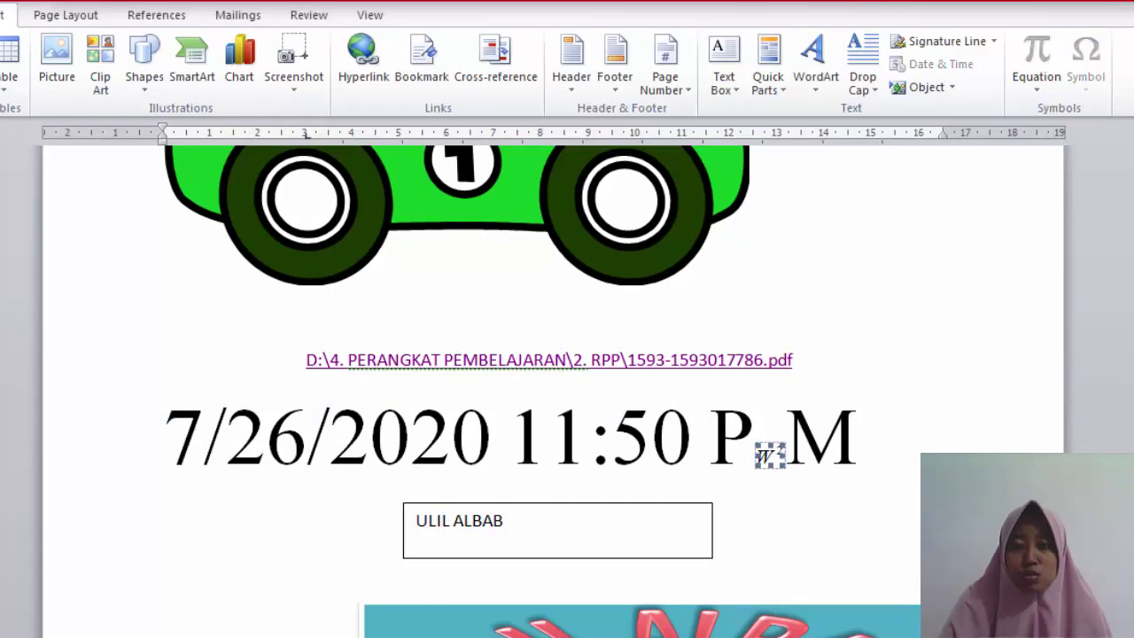
{"action": "key", "text": "Delete"}
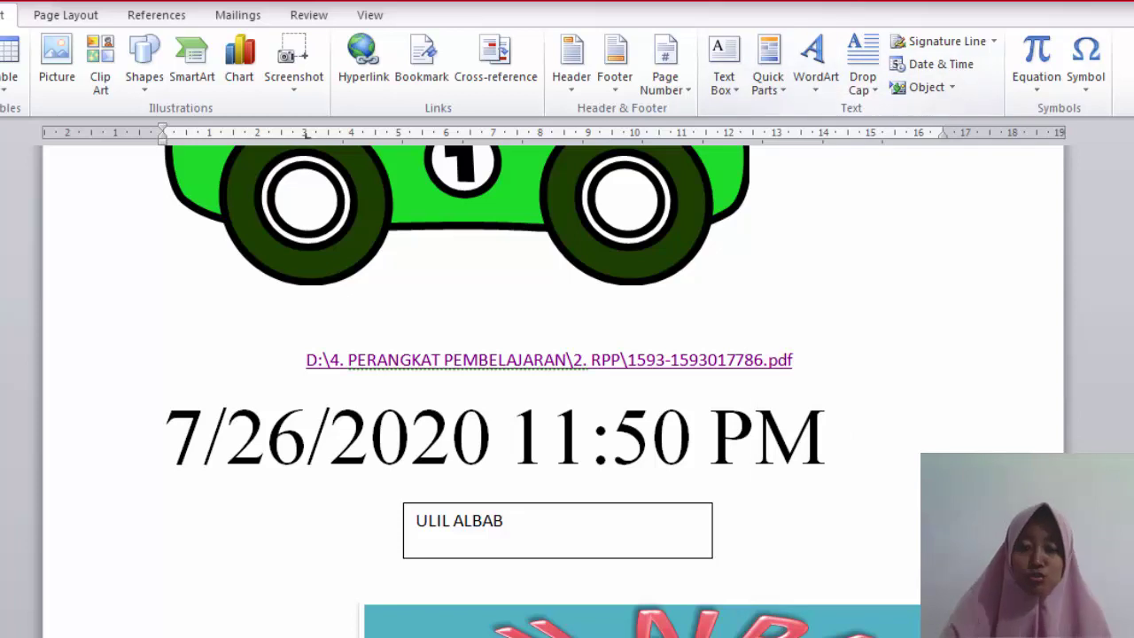
- Insert a new blank equation between P and M in the date line and look through the Basic Math symbols
{"action": "left_click", "coordinate": [1036, 62]}
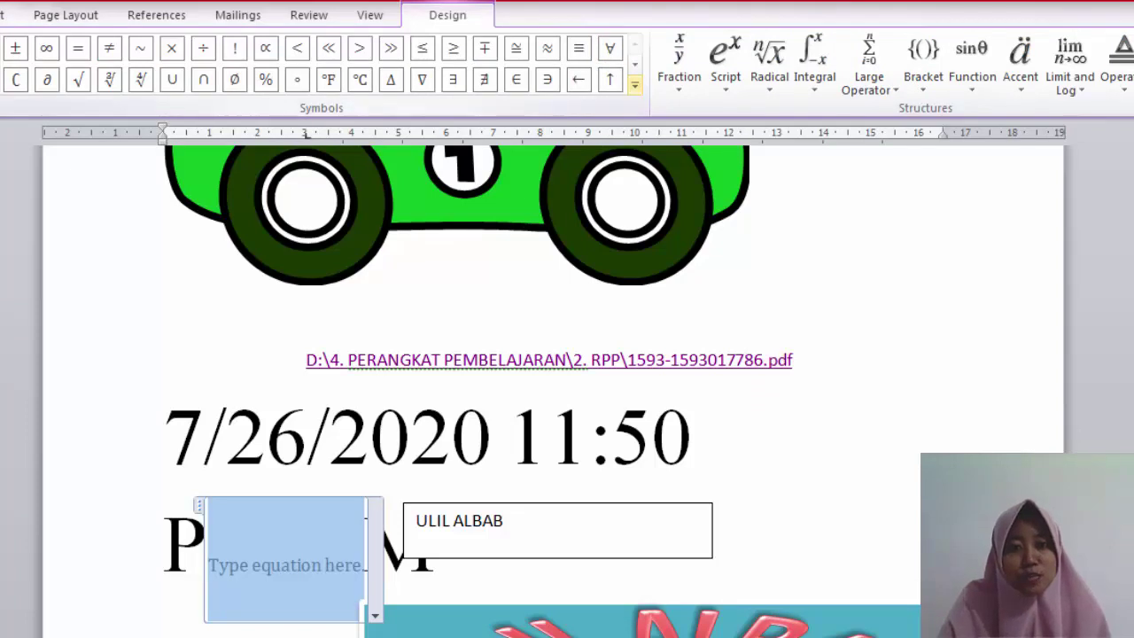
{"action": "left_click", "coordinate": [634, 84]}
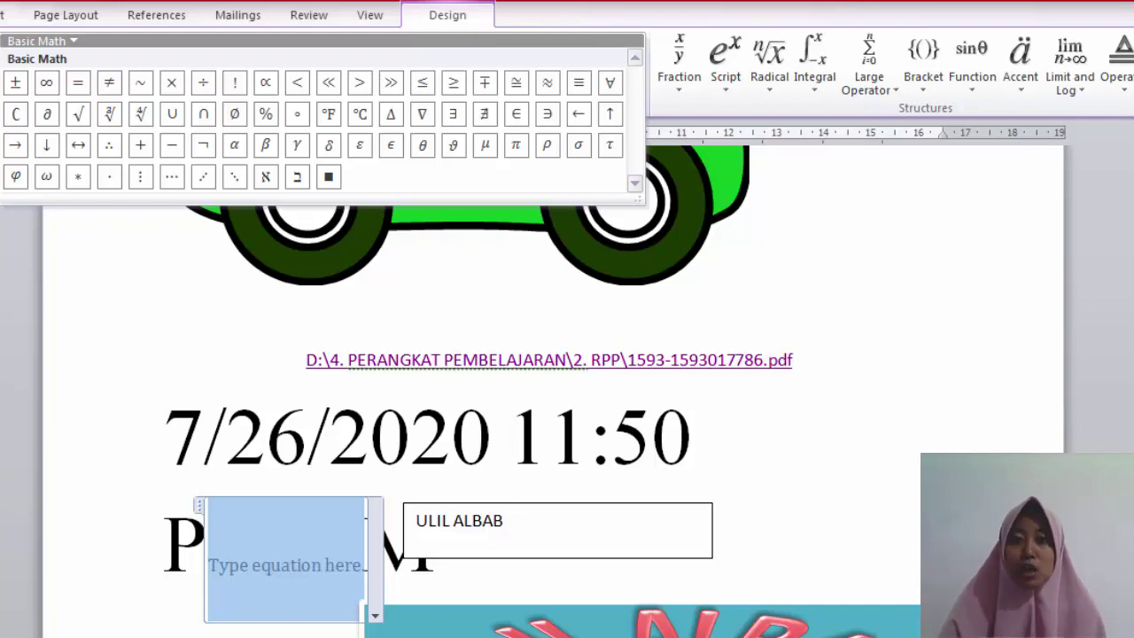
{"action": "left_click", "coordinate": [699, 104]}
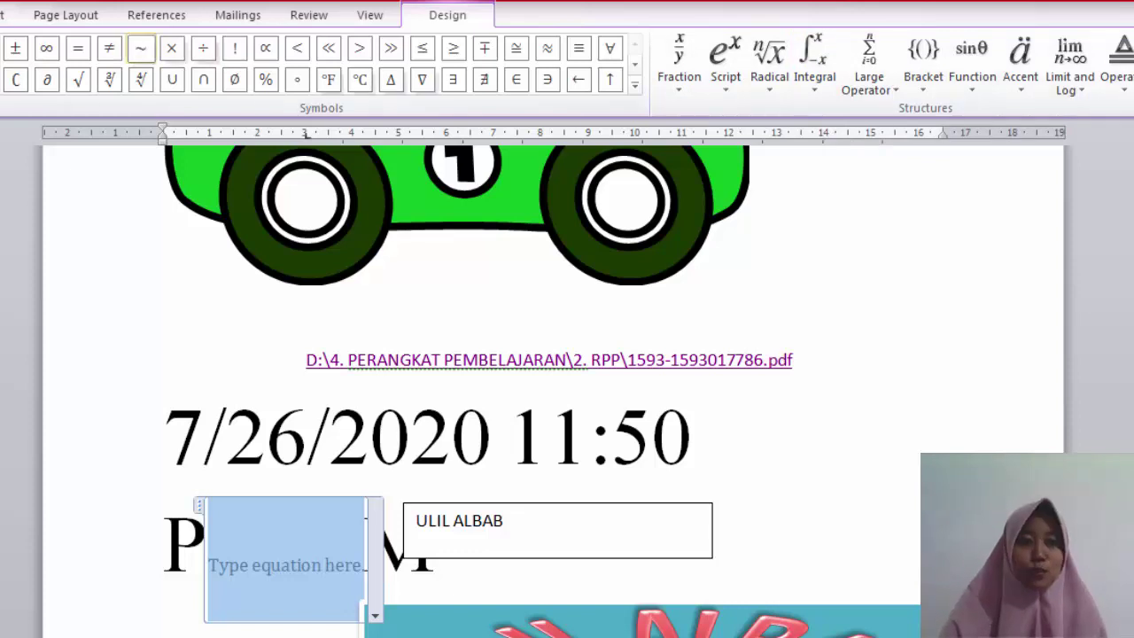
- Browse the full set of normal text symbols available for insertion without inserting any
{"action": "left_click", "coordinate": [5, 15]}
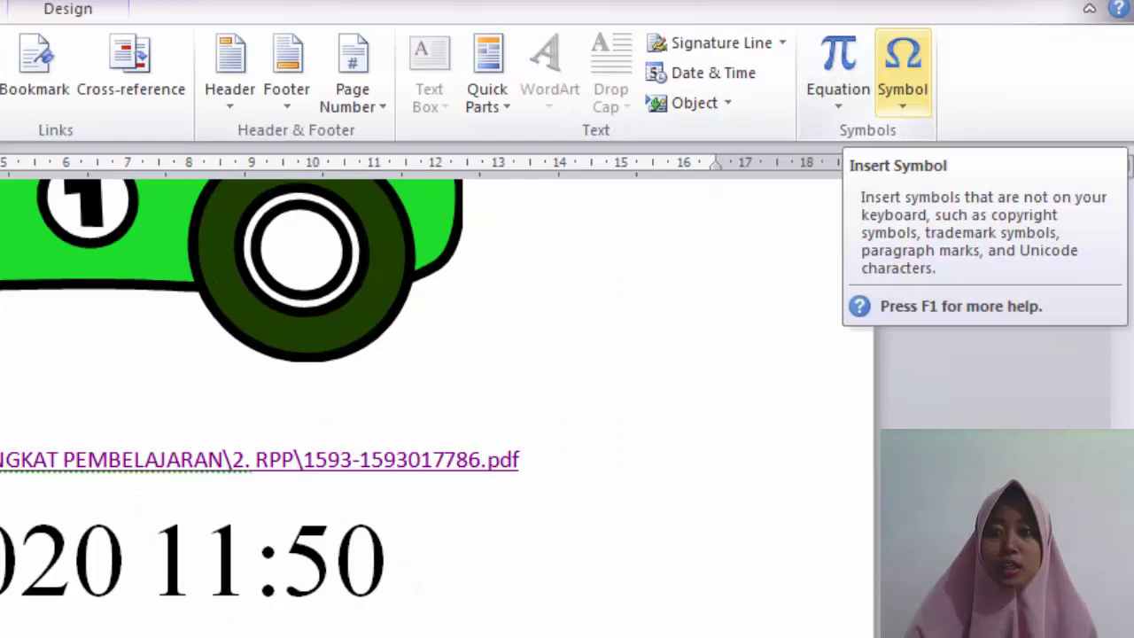
{"action": "left_click", "coordinate": [1085, 62]}
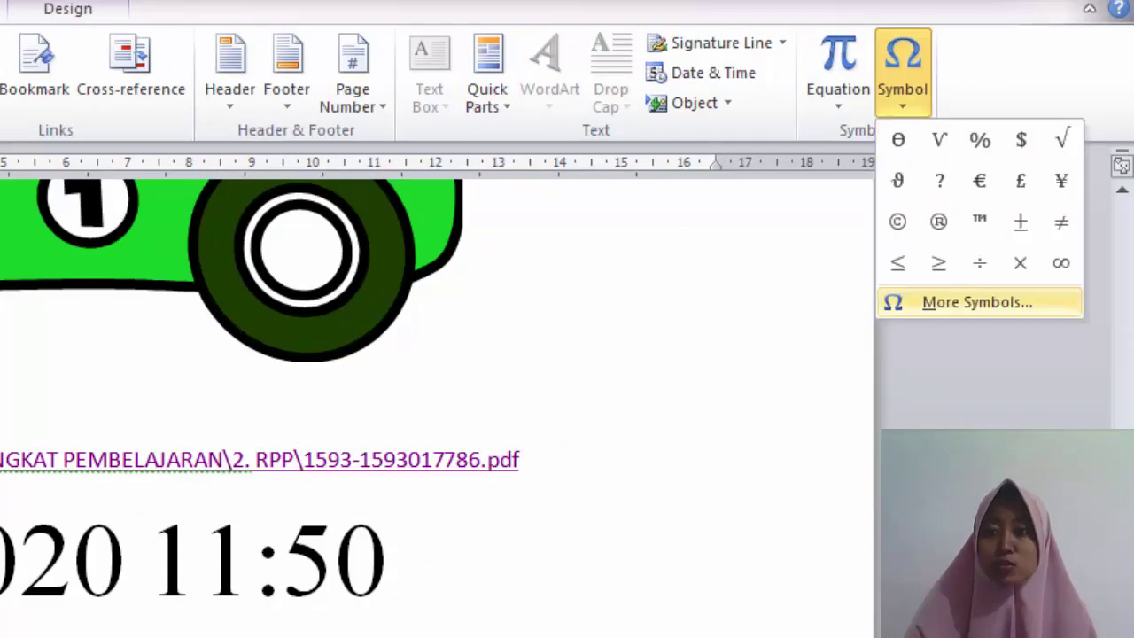
{"action": "left_click", "coordinate": [977, 302]}
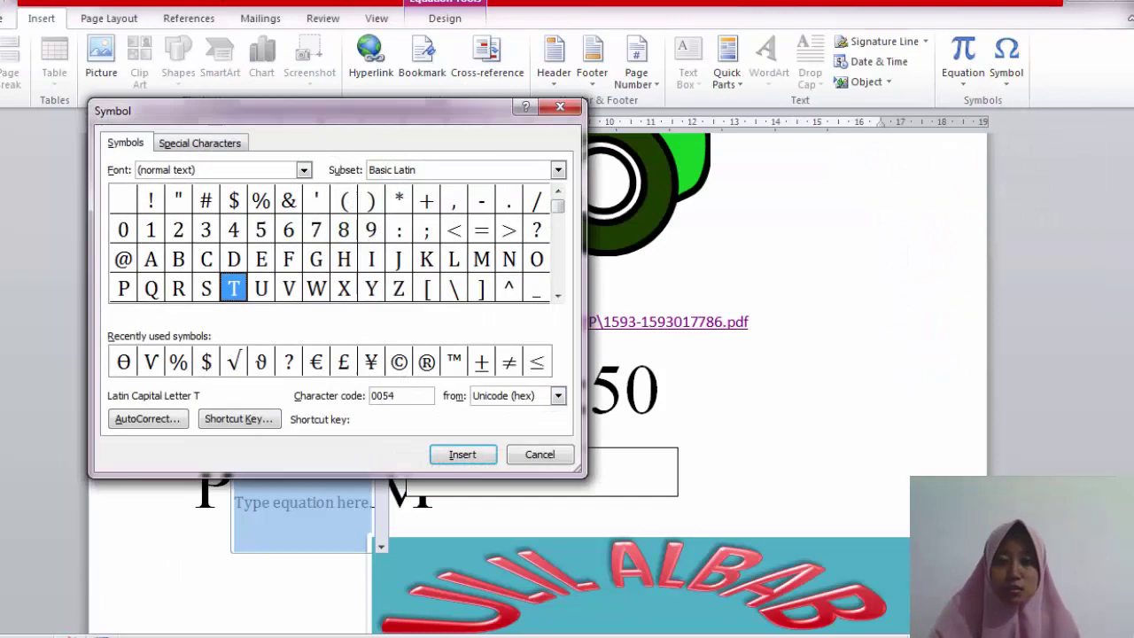
{"action": "left_click_drag", "start_coordinate": [558, 207], "coordinate": [558, 281]}
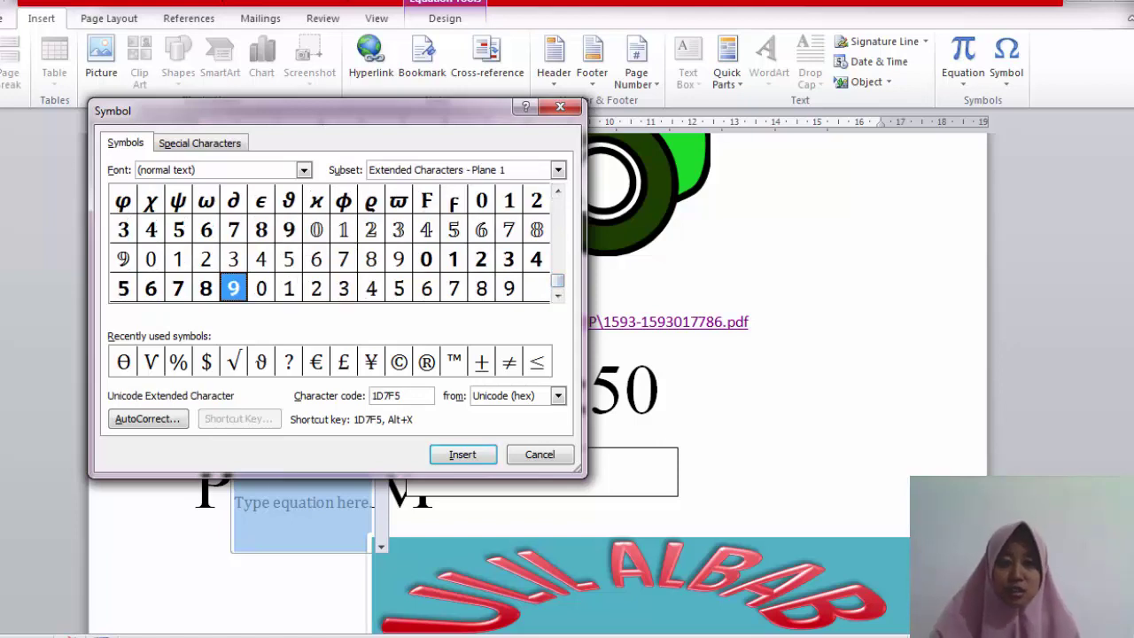
{"action": "left_click", "coordinate": [539, 453]}
- Review the document's pages from the car picture back up to the cover page
{"action": "scroll", "coordinate": [532, 354], "scroll_direction": "up", "scroll_amount": 10}
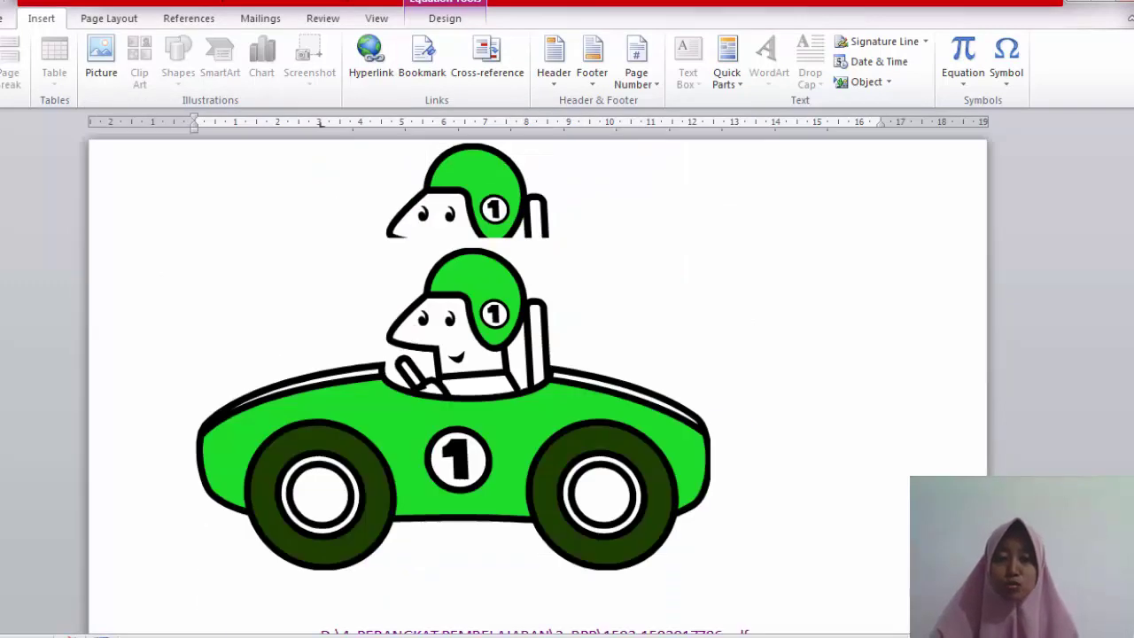
{"action": "scroll", "coordinate": [532, 354], "scroll_direction": "up", "scroll_amount": 3}
{"action": "scroll", "coordinate": [537, 381], "scroll_direction": "up", "scroll_amount": 15}
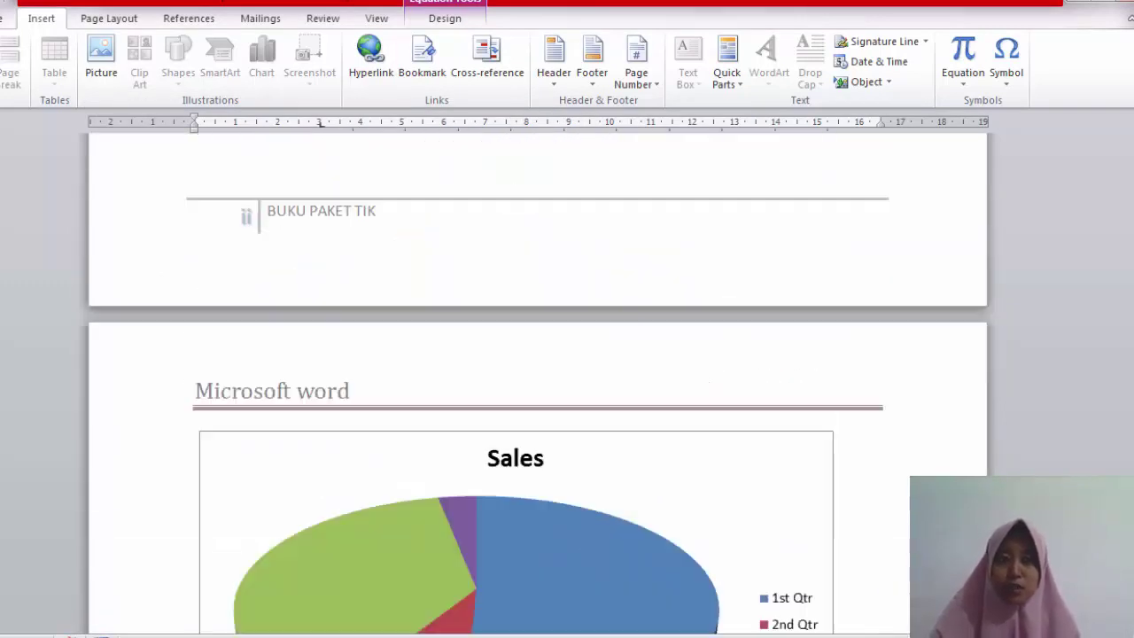
{"action": "scroll", "coordinate": [537, 381], "scroll_direction": "up", "scroll_amount": 15}
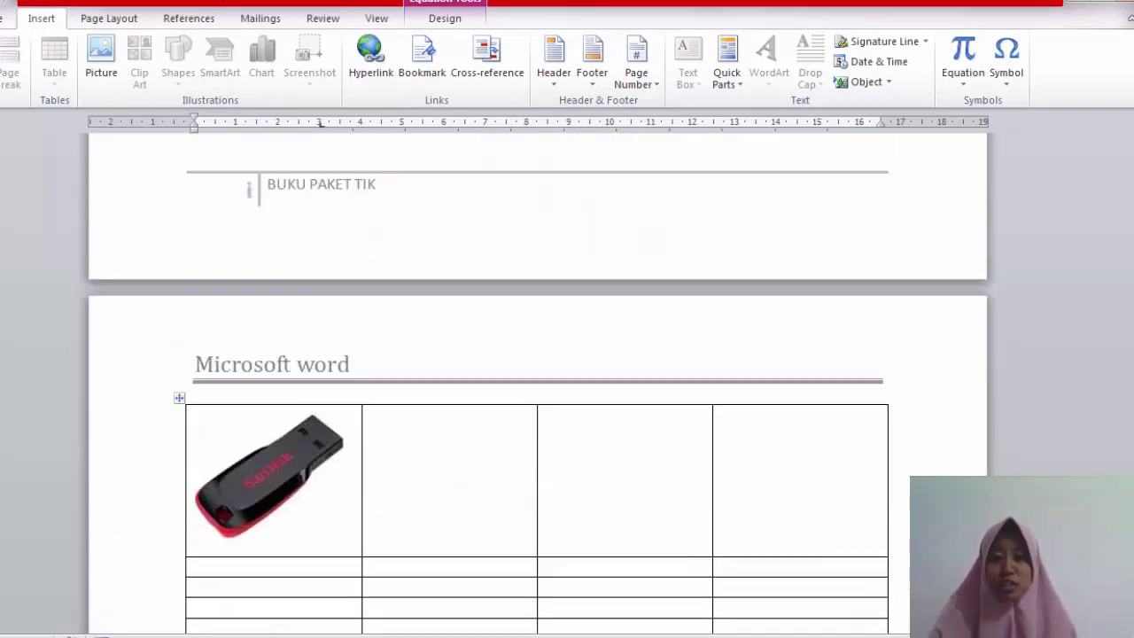
{"action": "scroll", "coordinate": [566, 284], "scroll_direction": "up", "scroll_amount": 4}
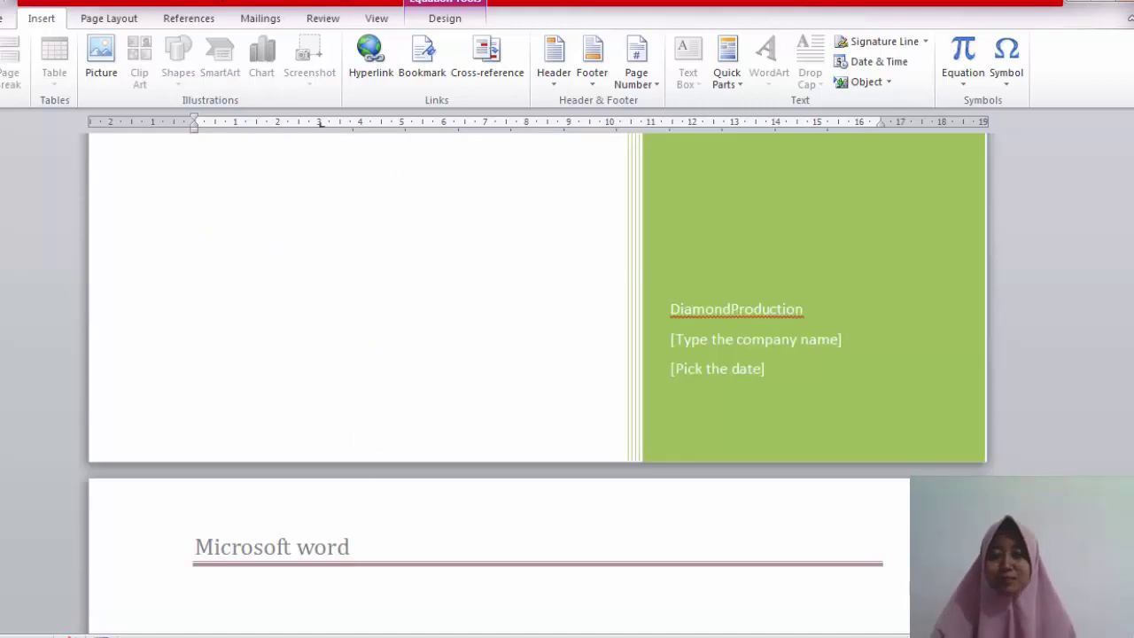